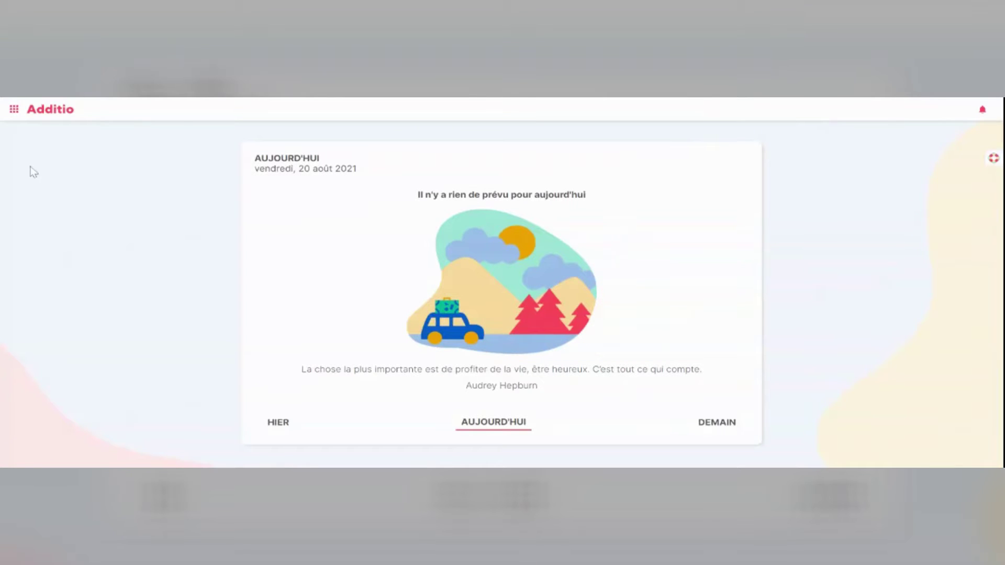
# - Open the group resources of the SCIENCE DE VIE ET TERRE class from its Activités-Examen sheet
pyautogui.click(14, 111)
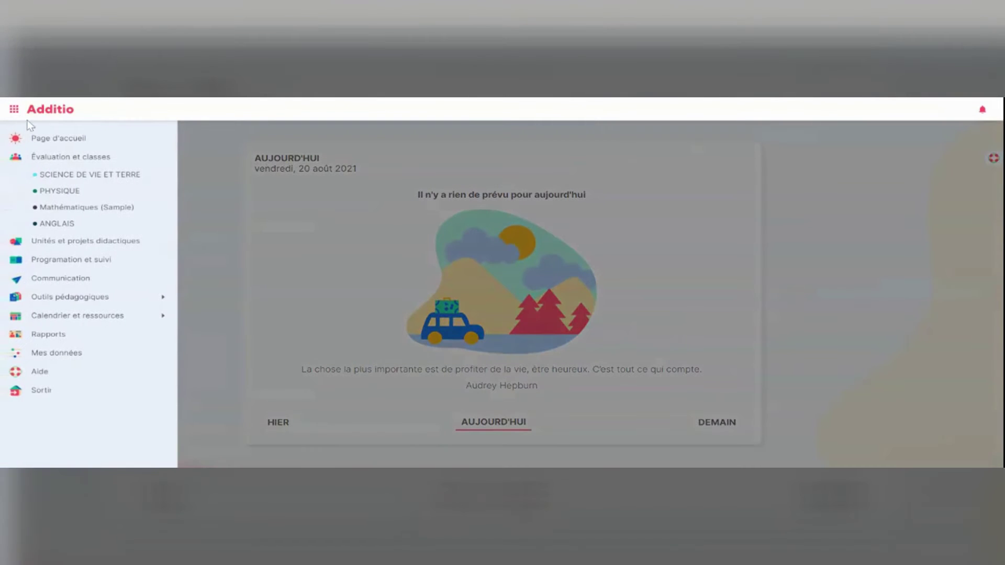
pyautogui.click(54, 179)
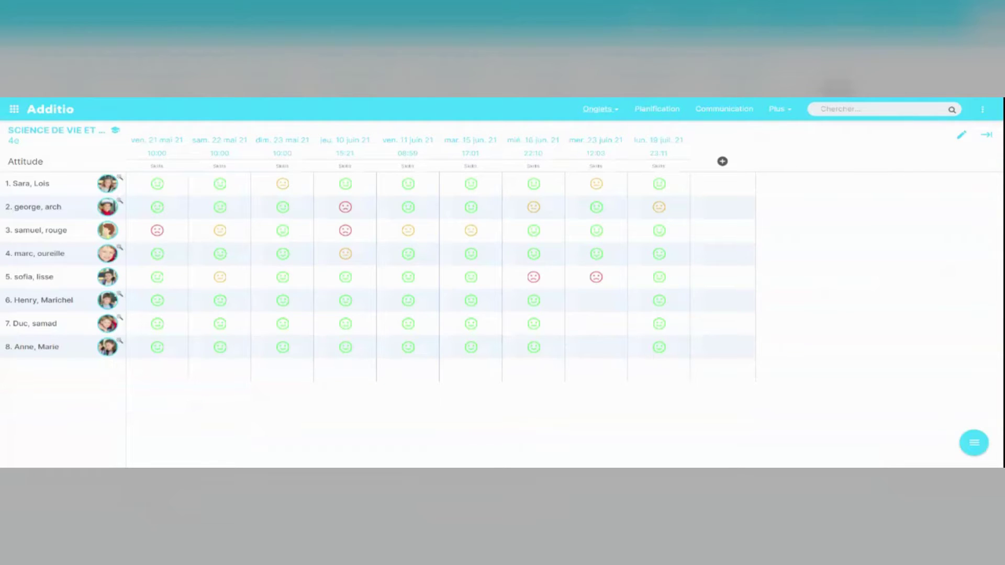
pyautogui.click(600, 109)
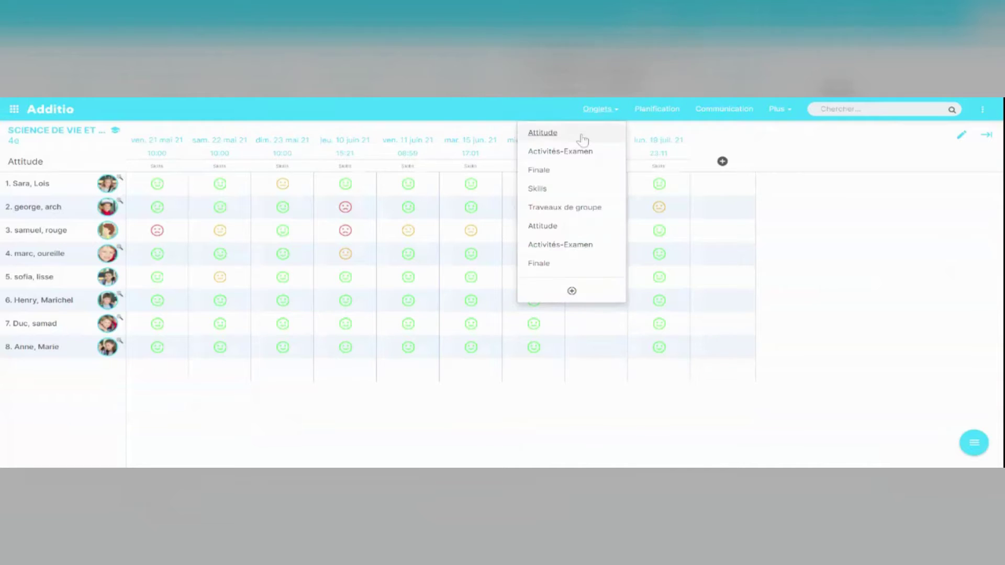
pyautogui.click(571, 155)
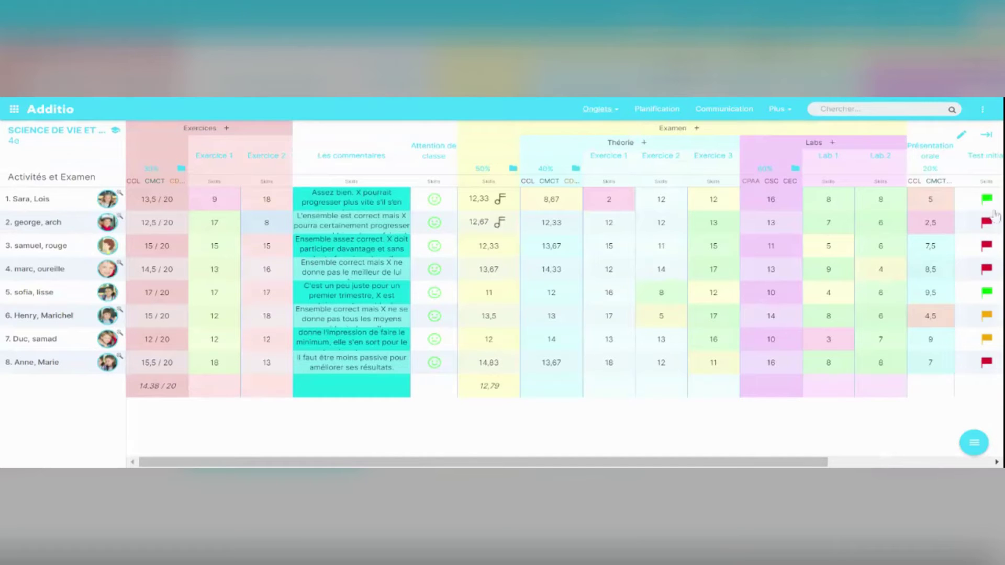
pyautogui.click(973, 441)
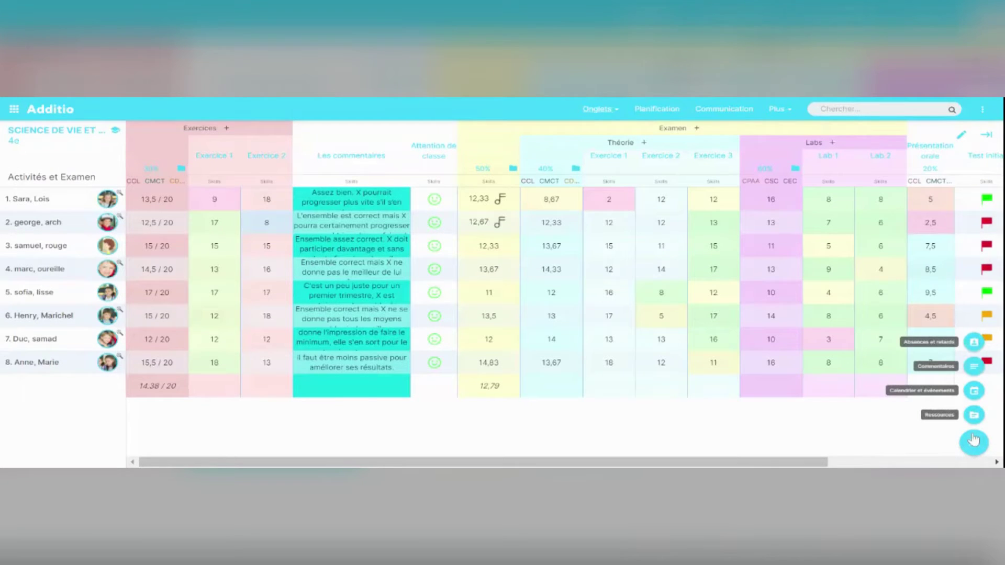
pyautogui.click(980, 420)
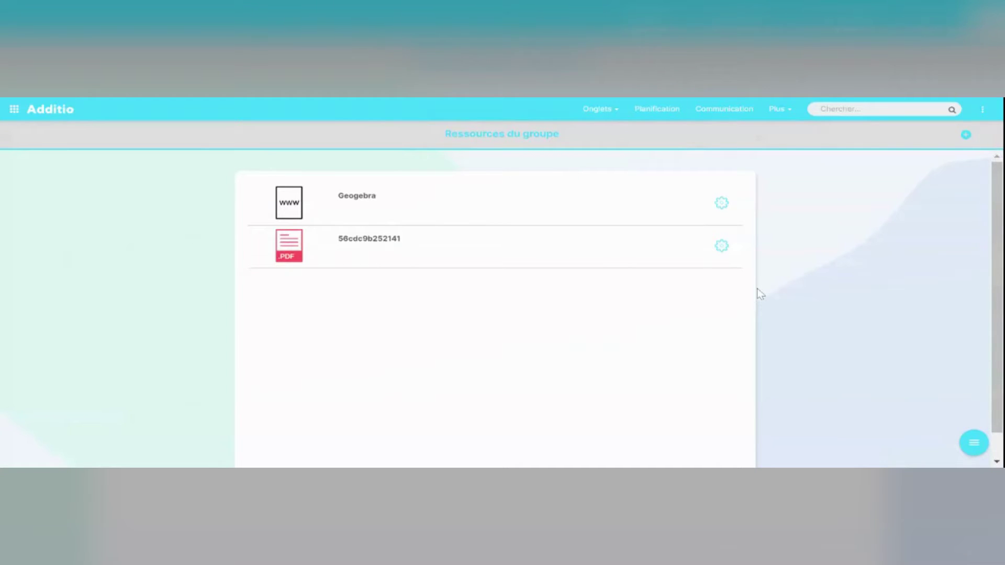
pyautogui.click(722, 204)
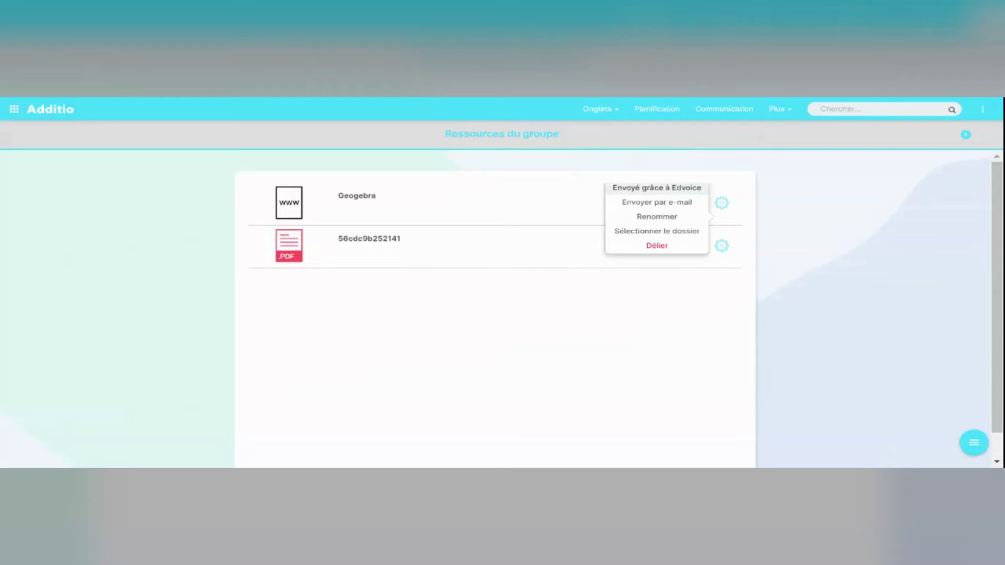
pyautogui.click(696, 191)
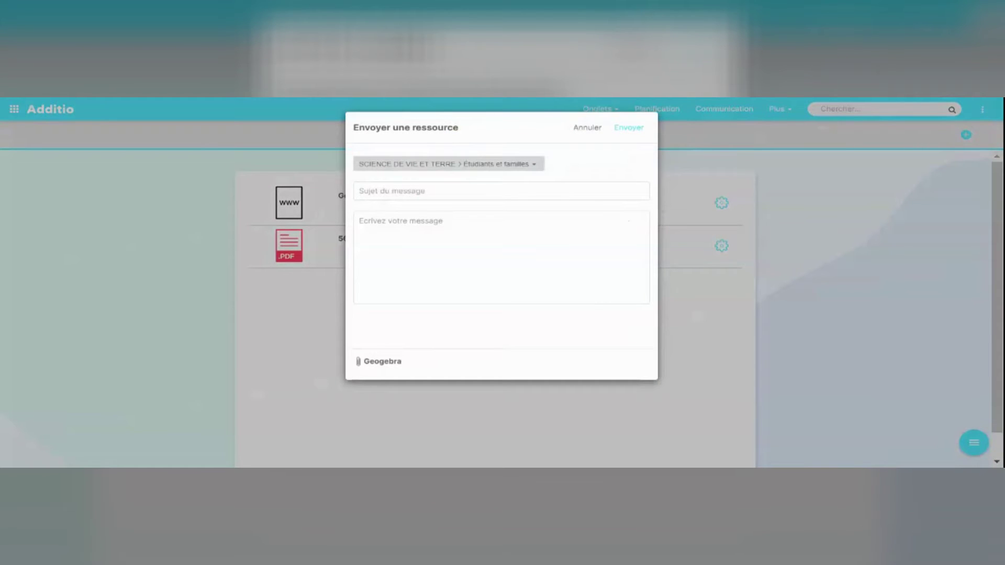
pyautogui.click(528, 166)
pyautogui.click(527, 170)
pyautogui.click(527, 166)
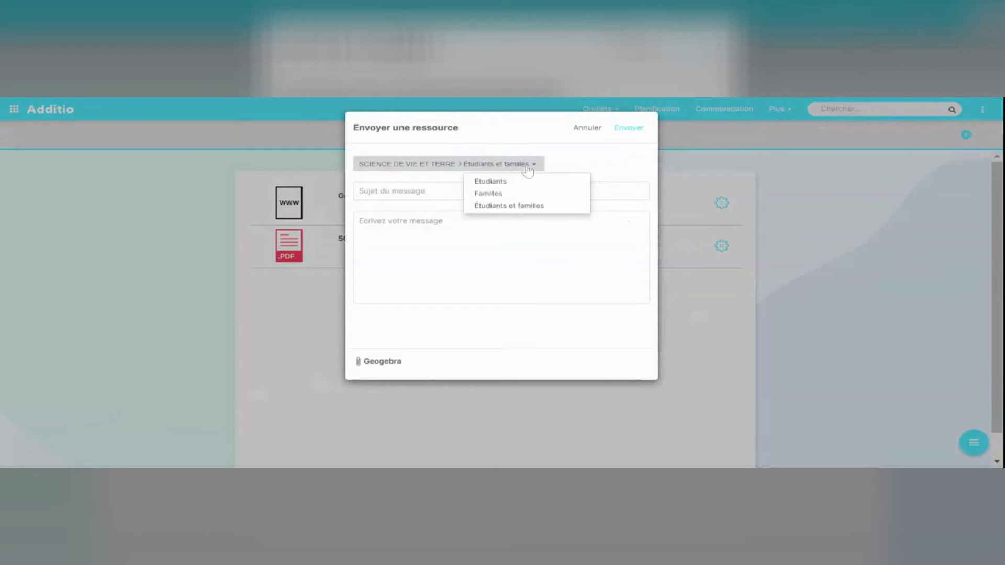
pyautogui.click(592, 130)
pyautogui.click(721, 208)
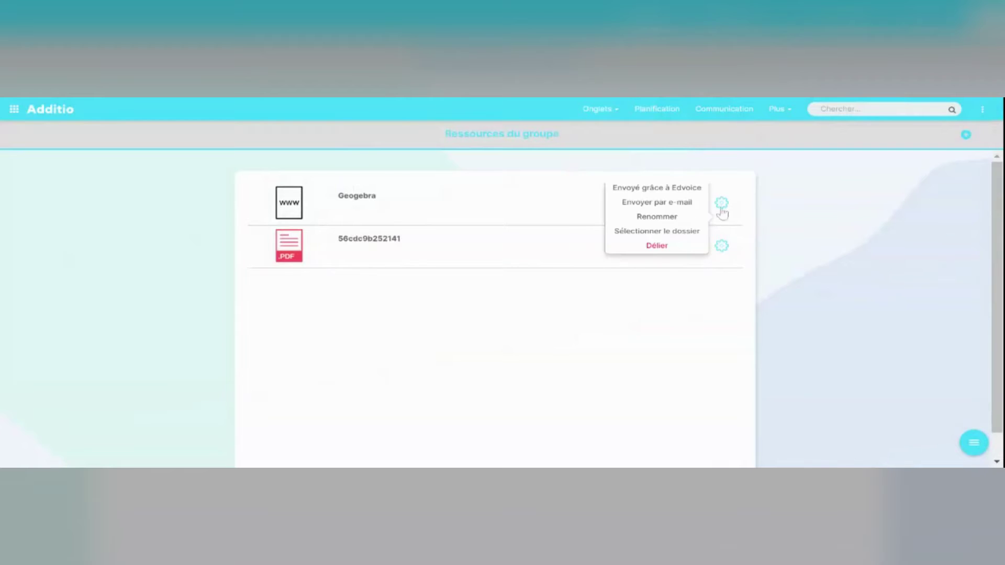
pyautogui.click(666, 190)
pyautogui.moveTo(525, 164); pyautogui.dragTo(523, 165)
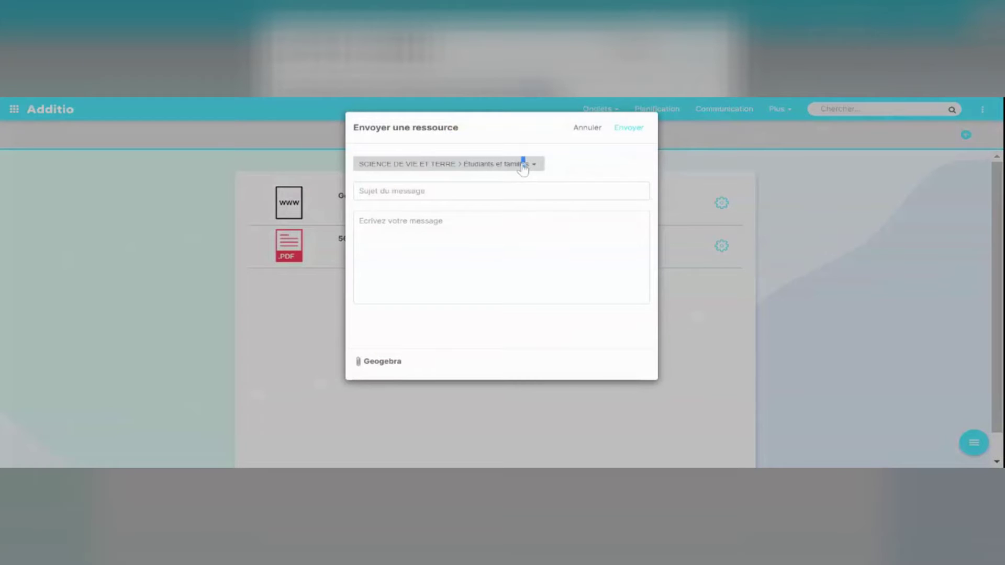
pyautogui.click(526, 164)
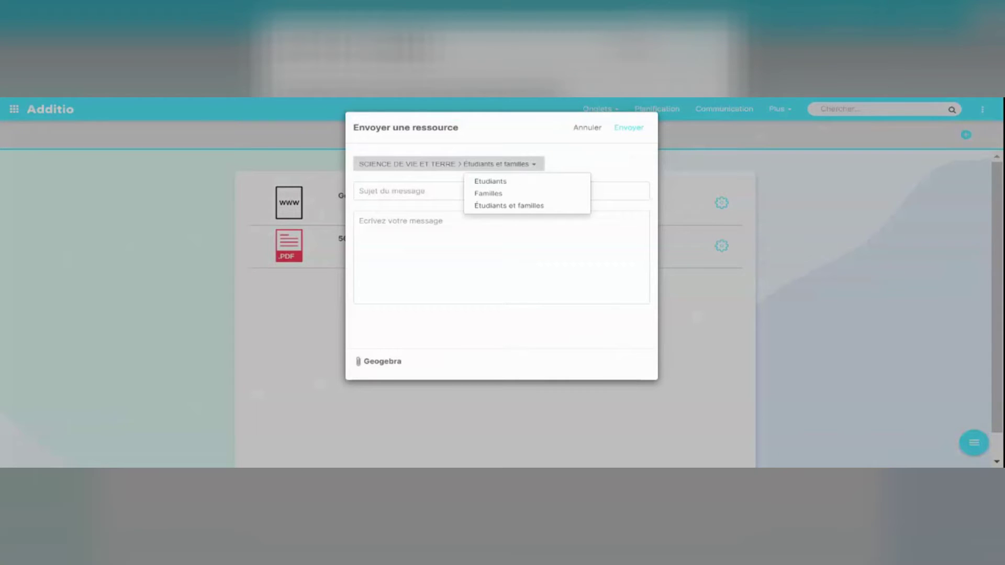
pyautogui.click(401, 192)
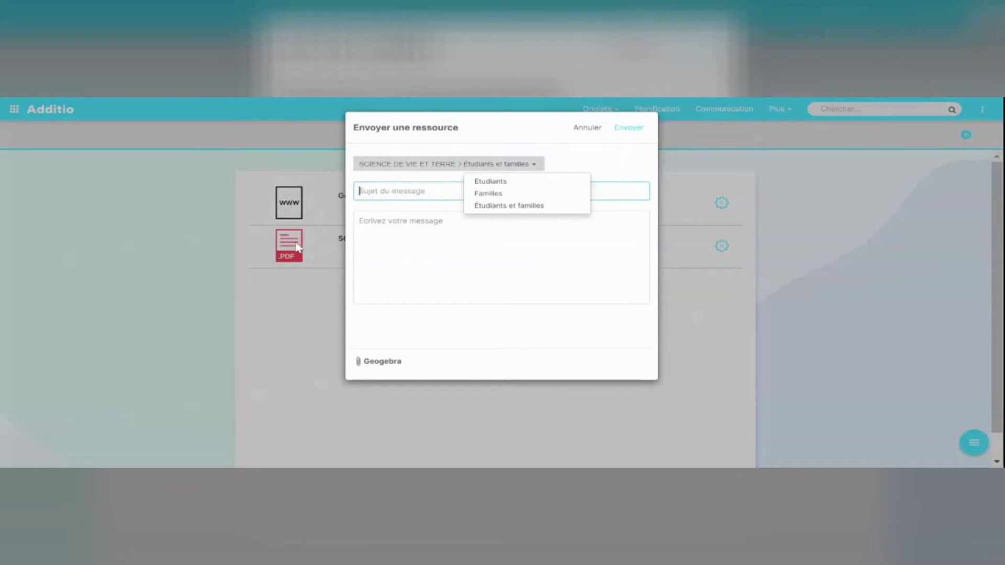
pyautogui.click(355, 266)
pyautogui.click(592, 131)
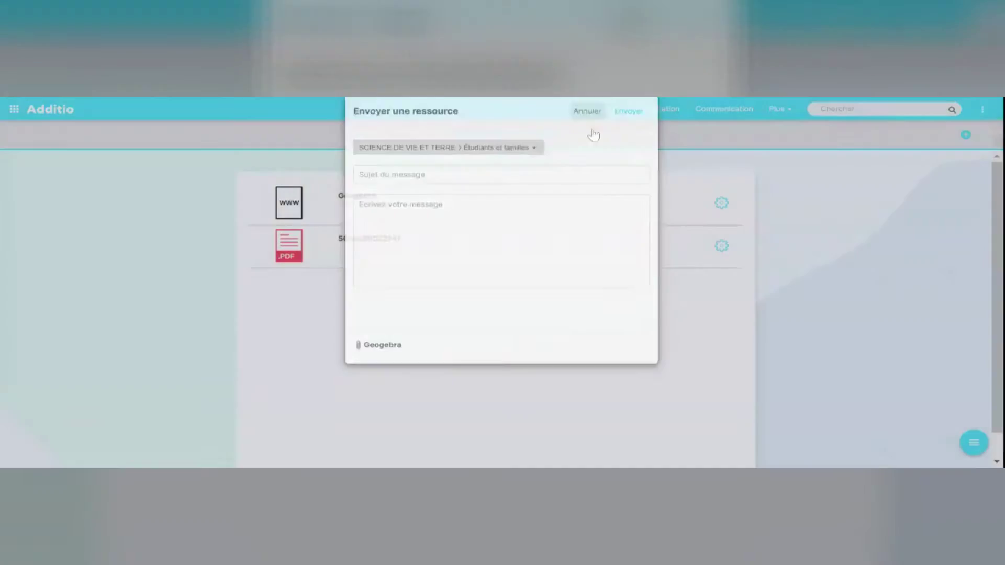
# - Start an Edvoice message with the PDF resource 56cdc9b252141 attached and set its subject to EXERCICES
pyautogui.click(720, 250)
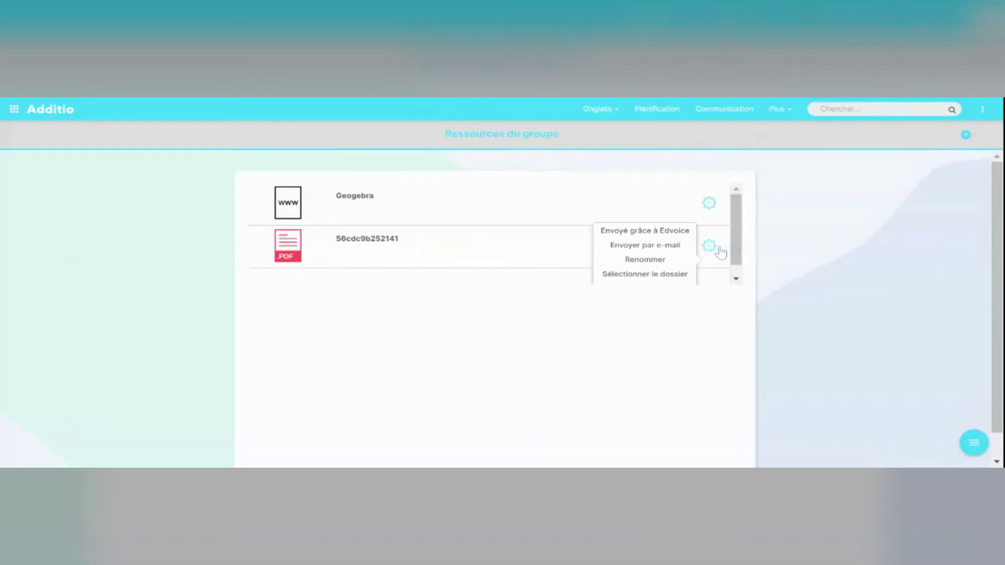
pyautogui.click(677, 234)
pyautogui.click(471, 191)
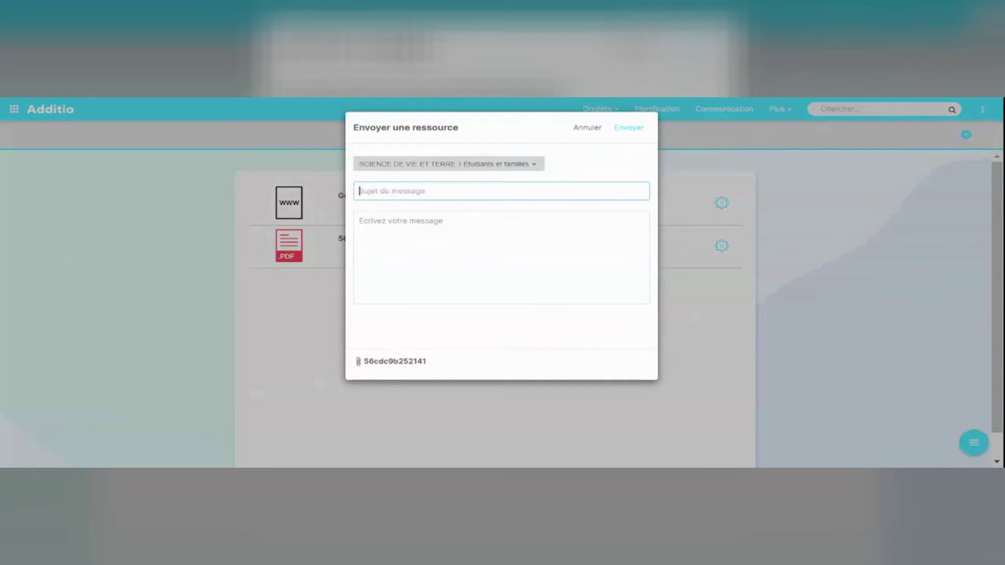
pyautogui.press('Down')
pyautogui.press('Return')
pyautogui.press('Return')
# - Write "A faire" as the message text and send the resource to students and families
pyautogui.click(471, 231)
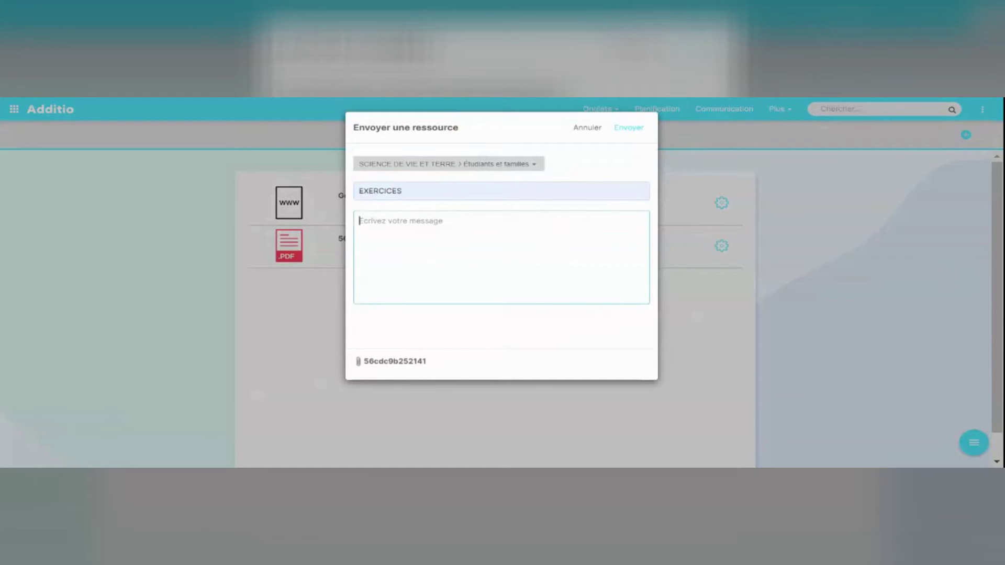
pyautogui.write('A faire')
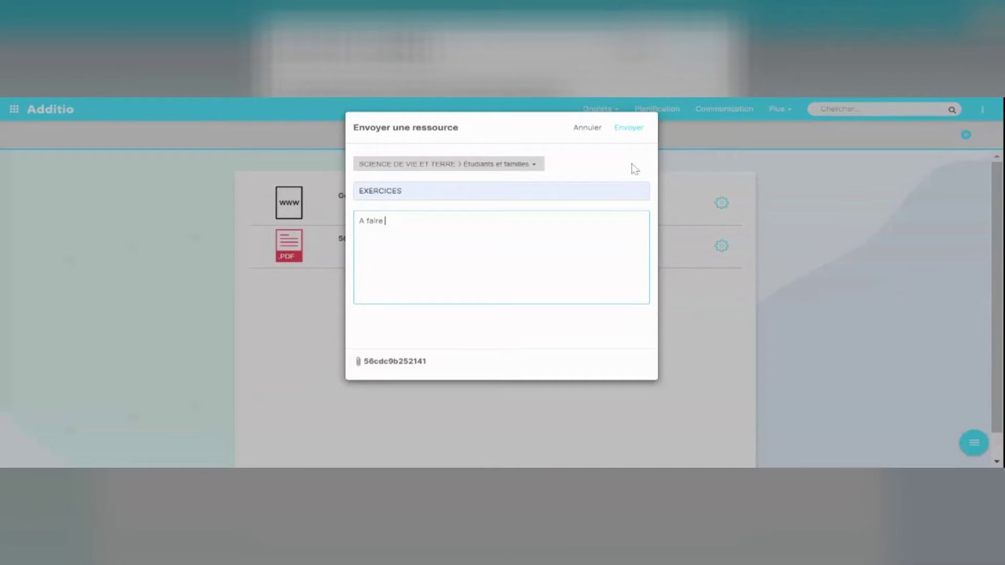
pyautogui.click(639, 138)
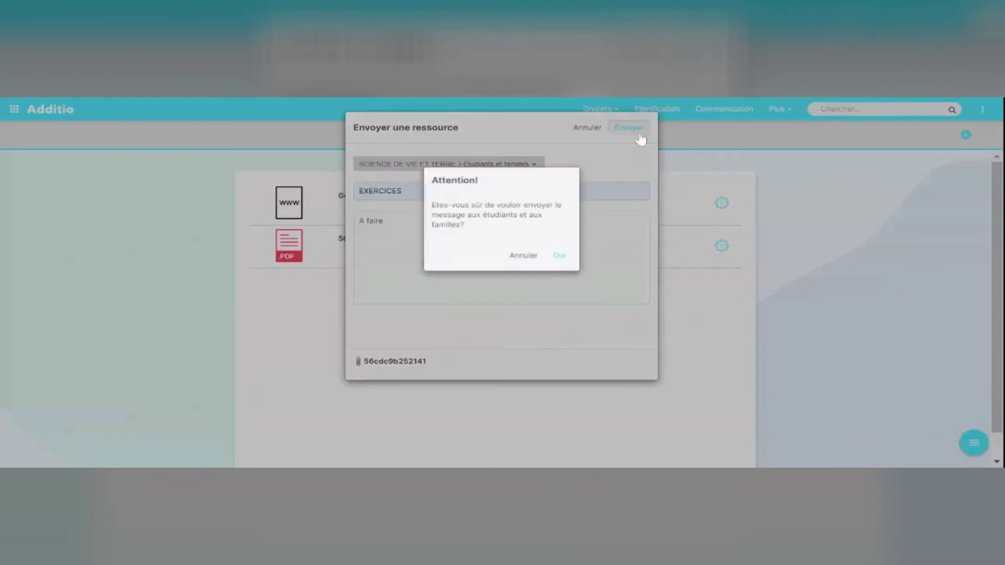
pyautogui.click(561, 259)
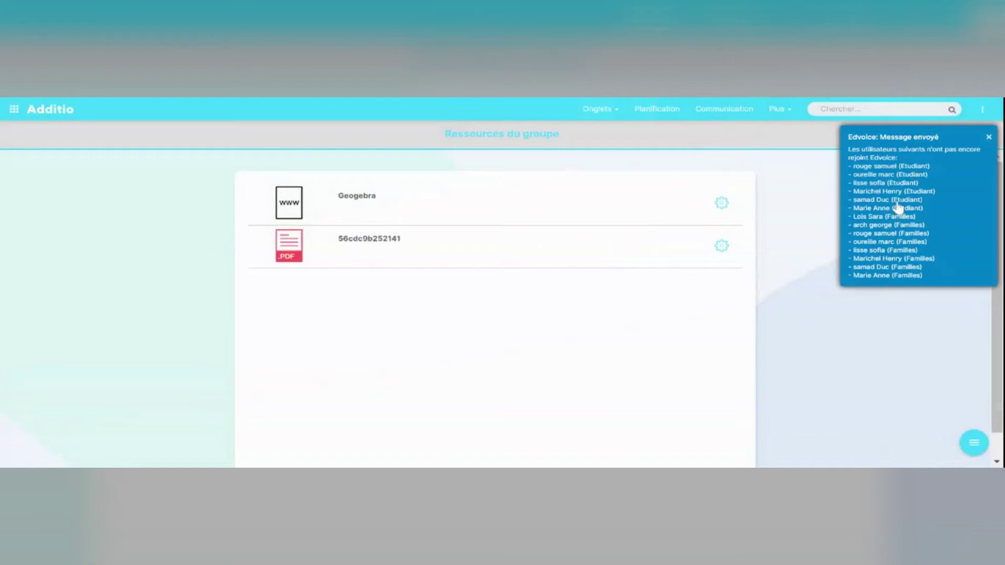
pyautogui.click(861, 228)
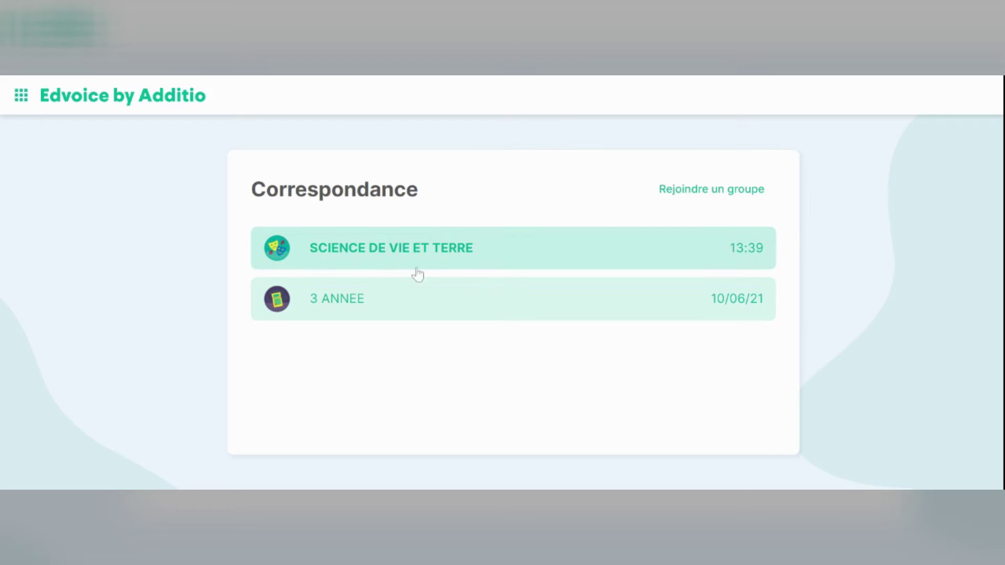
# - Switch to Edvoice and view the received EXERCICES message in the SCIENCE DE VIE ET TERRE conversation
pyautogui.click(511, 262)
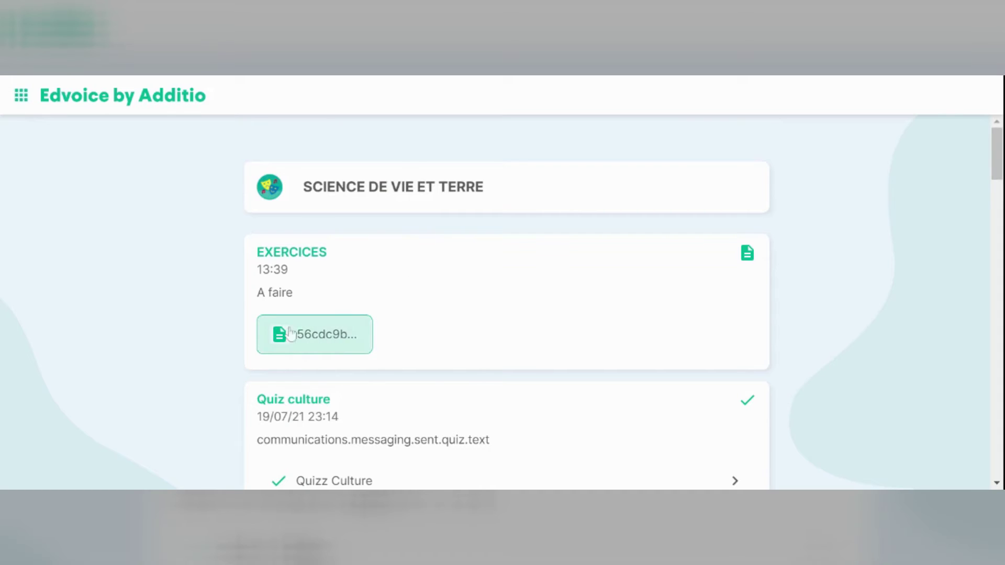
pyautogui.moveTo(295, 297); pyautogui.dragTo(251, 300)
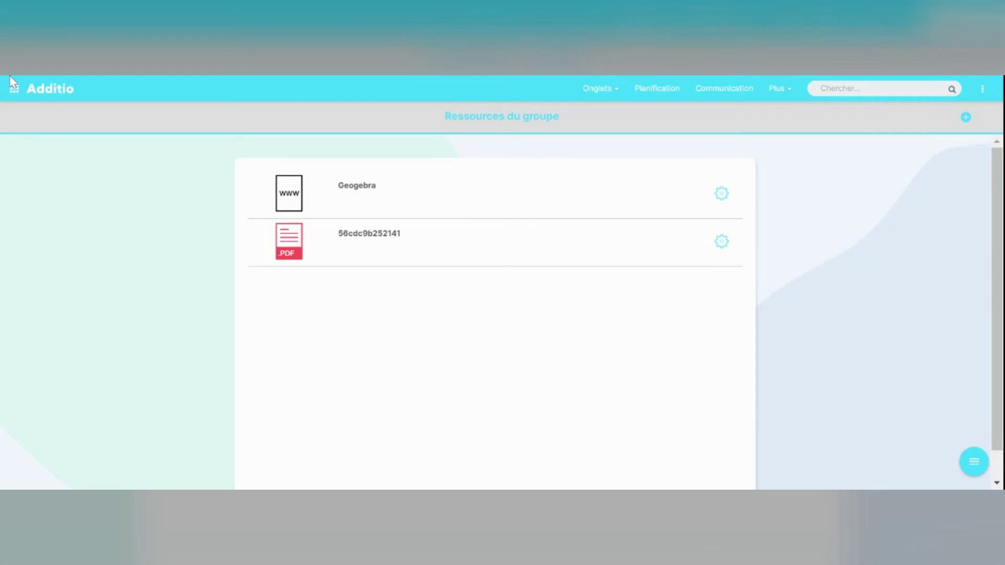
# - Return to Additio and open the Activités-Examen sheet of the SCIENCE DE VIE ET TERRE class
pyautogui.click(12, 94)
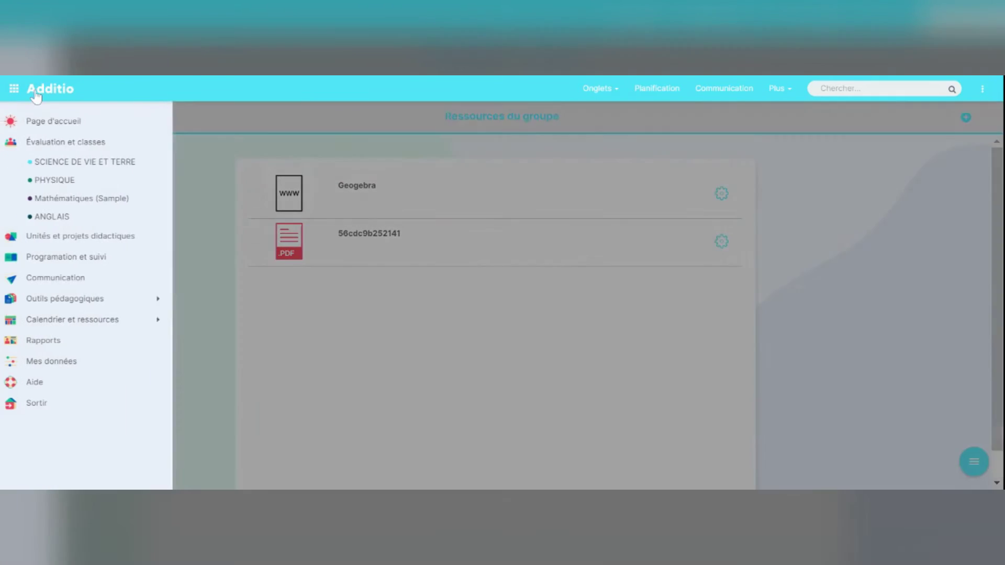
pyautogui.click(50, 160)
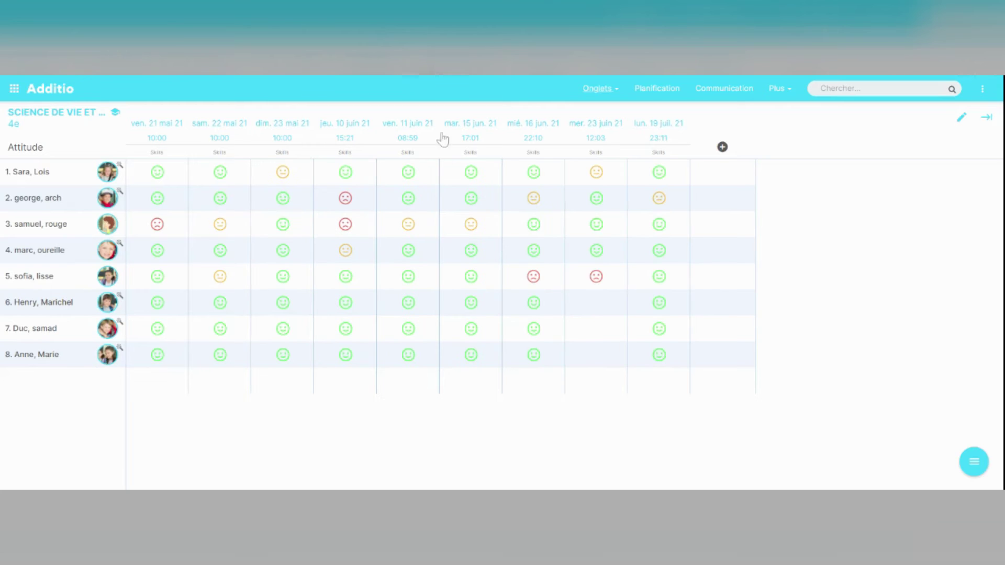
pyautogui.click(615, 89)
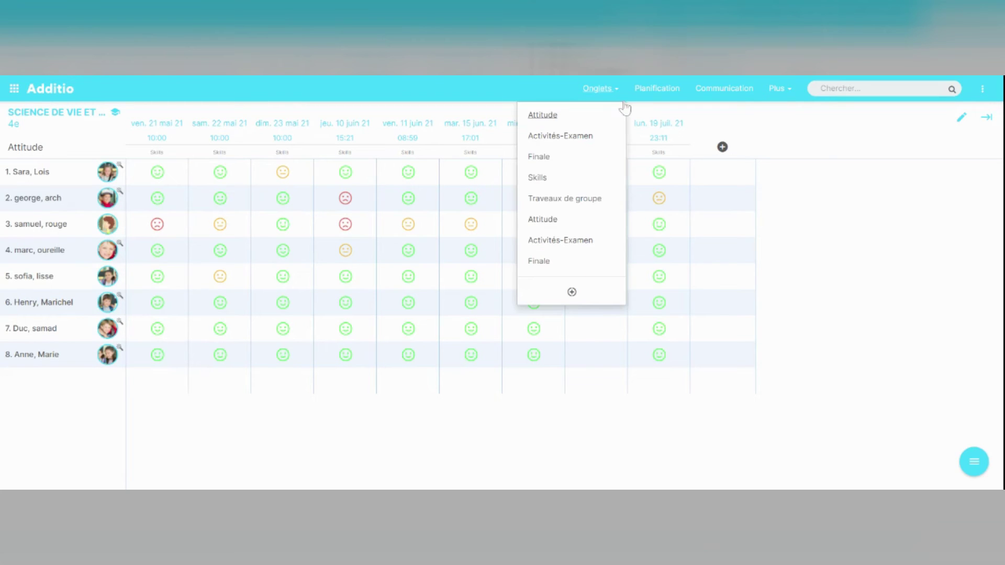
pyautogui.click(589, 139)
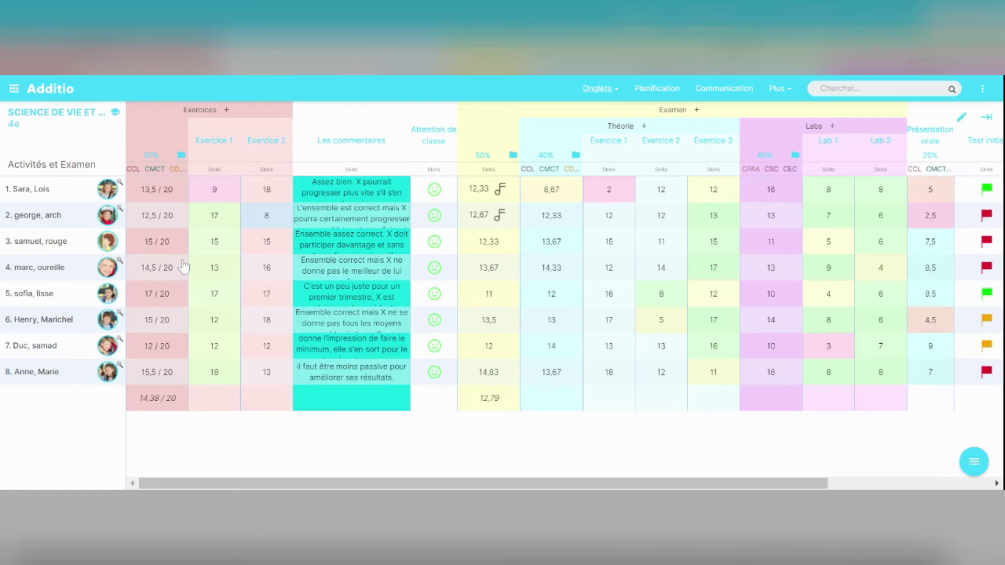
# - Start a new Edvoice message for the class and set its recipients to Étudiants only
pyautogui.click(983, 91)
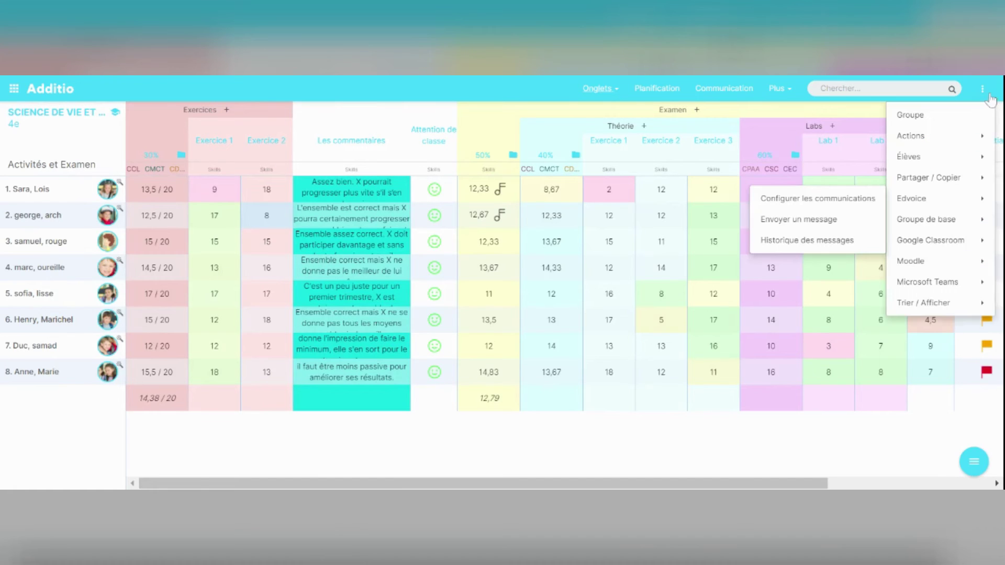
pyautogui.moveTo(939, 204)
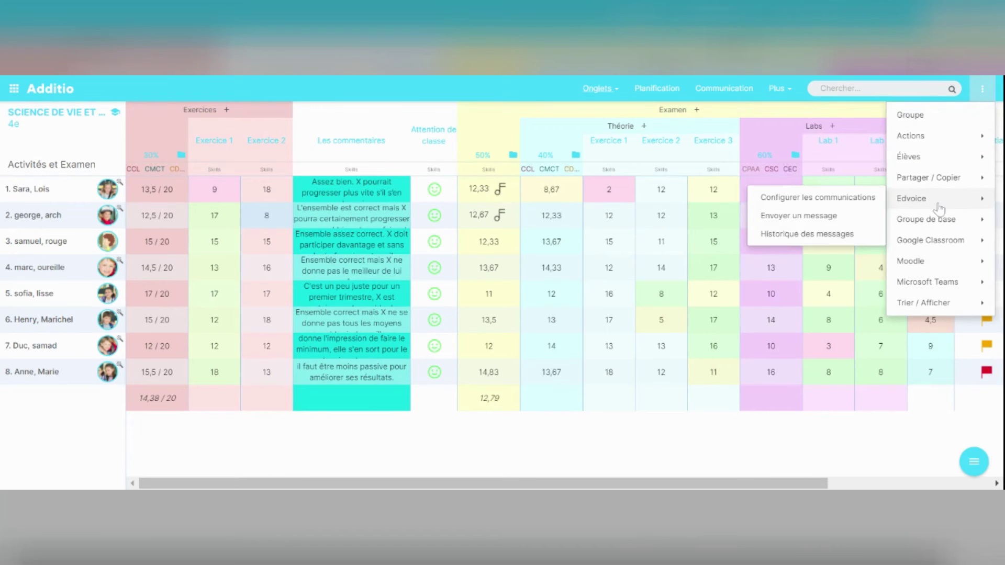
pyautogui.click(823, 222)
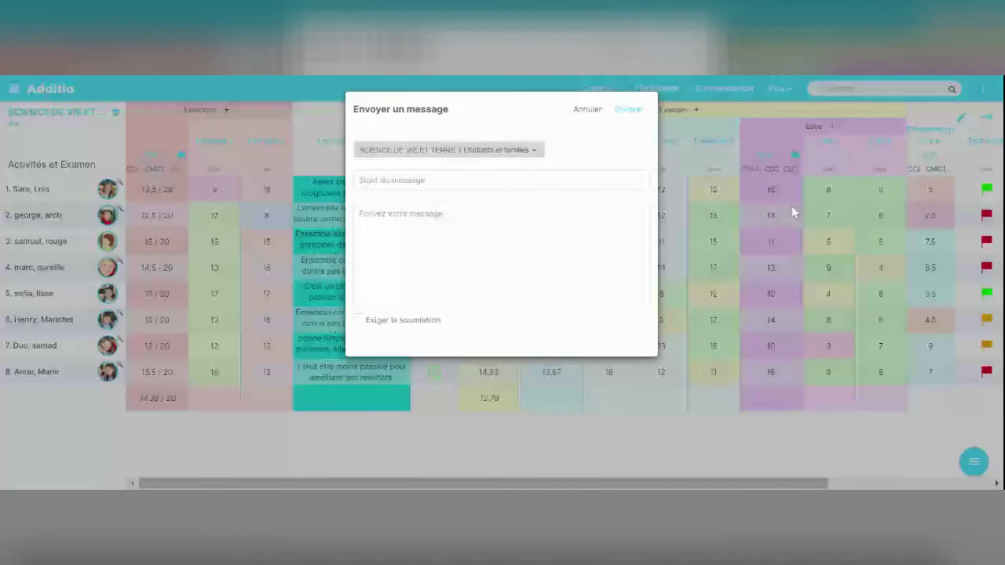
pyautogui.click(532, 152)
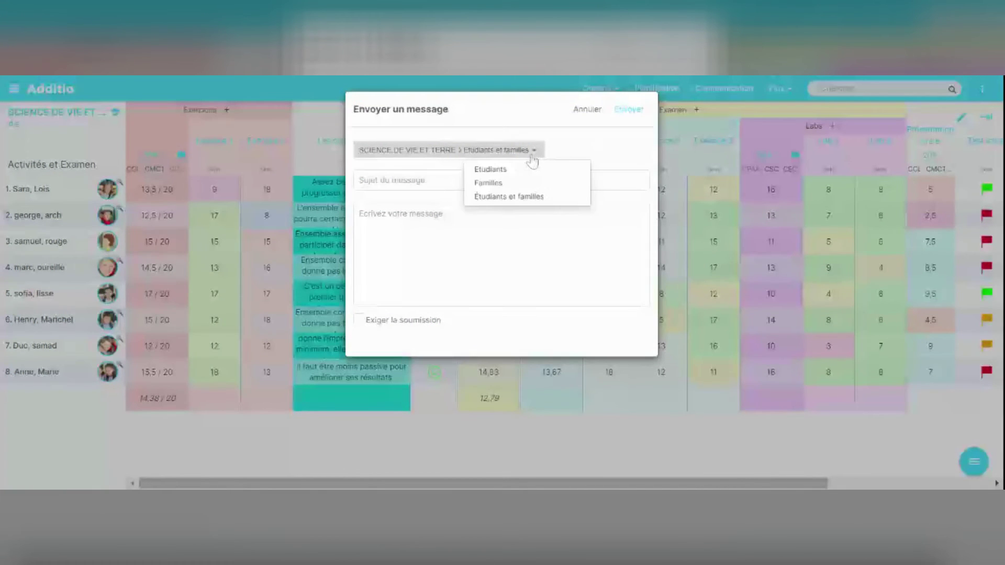
pyautogui.click(520, 169)
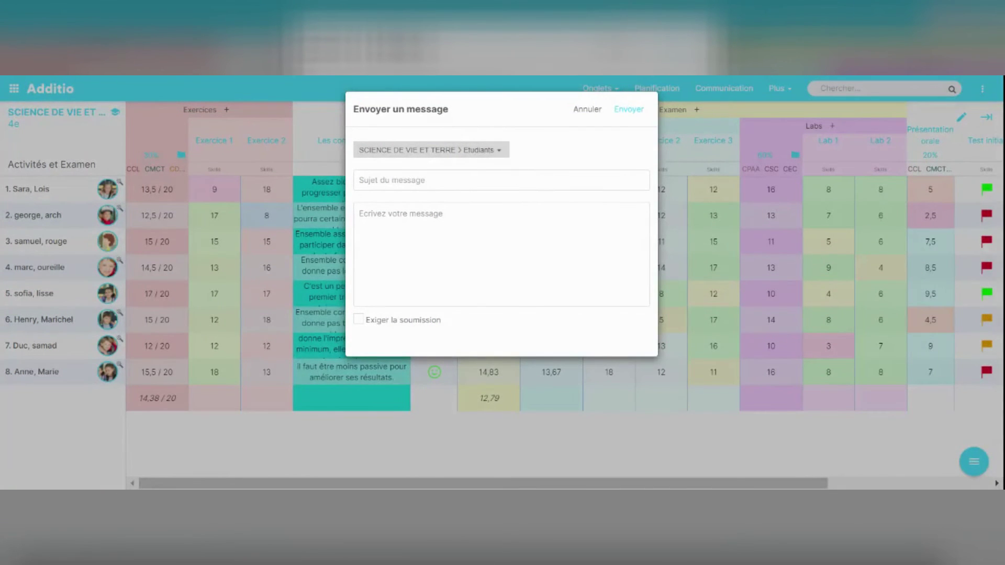
# - Enter COMPORTEMENT as the message subject and check the available recipient options without changing them
pyautogui.click(501, 180)
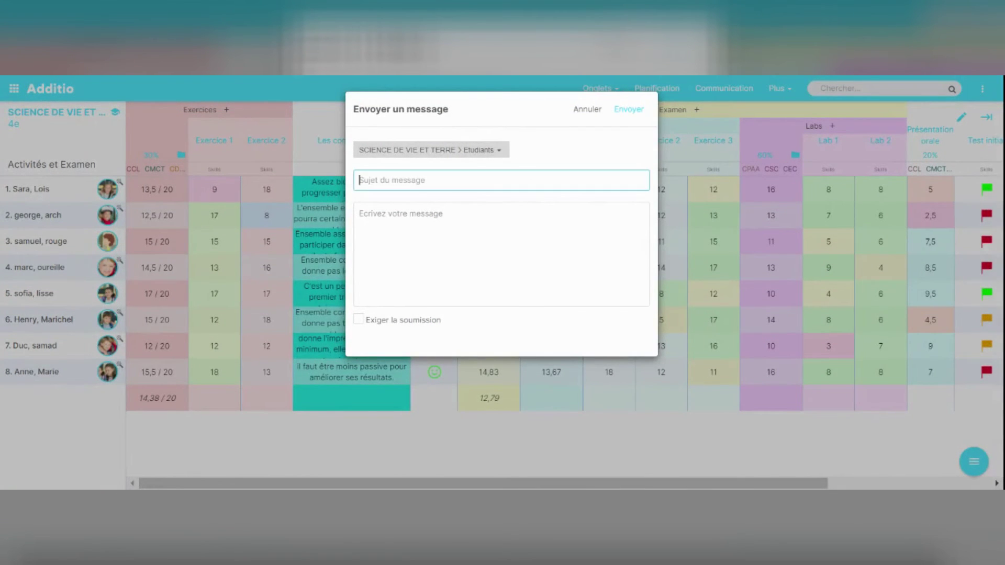
pyautogui.press('Return')
pyautogui.click(501, 254)
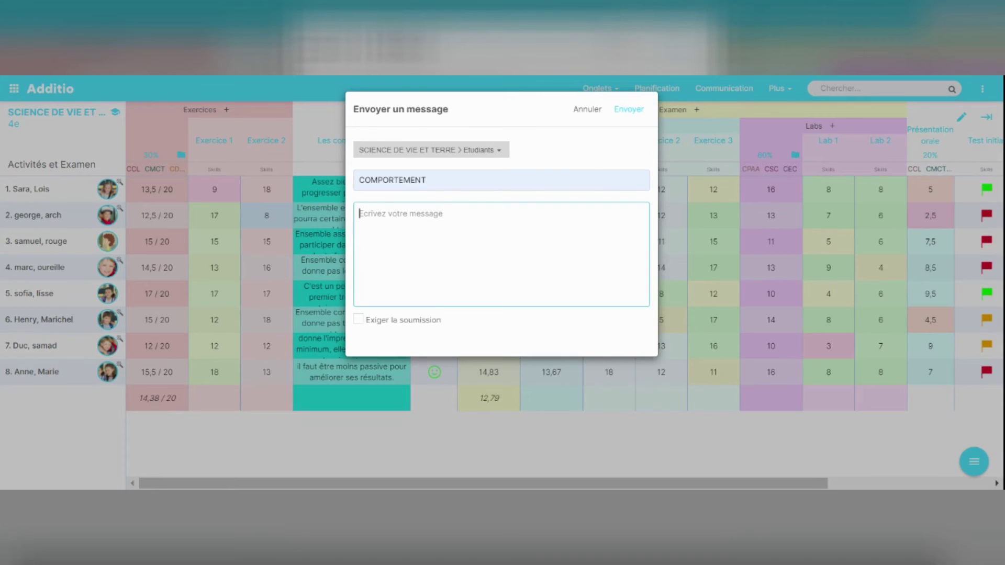
pyautogui.click(498, 152)
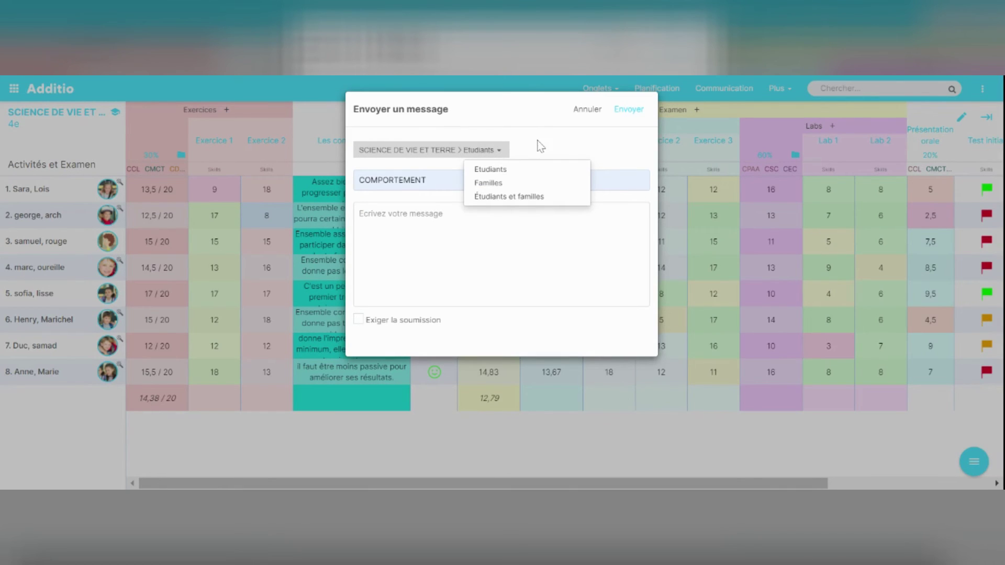
pyautogui.click(467, 150)
# - Replace the message subject with EXERCICES and write "A completer" as the message text
pyautogui.click(429, 180)
pyautogui.hotkey('ctrl', 'a')
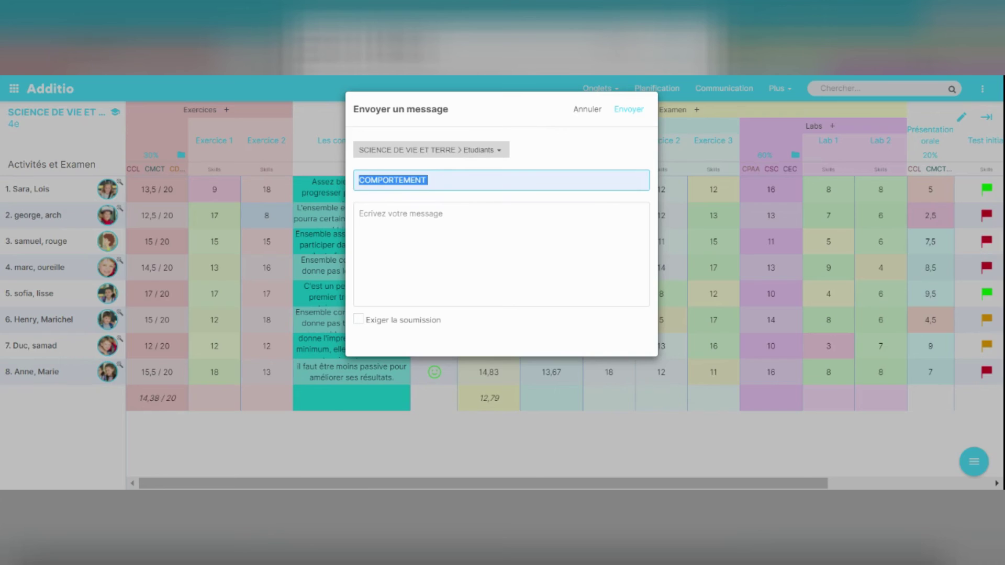
pyautogui.press('BackSpace')
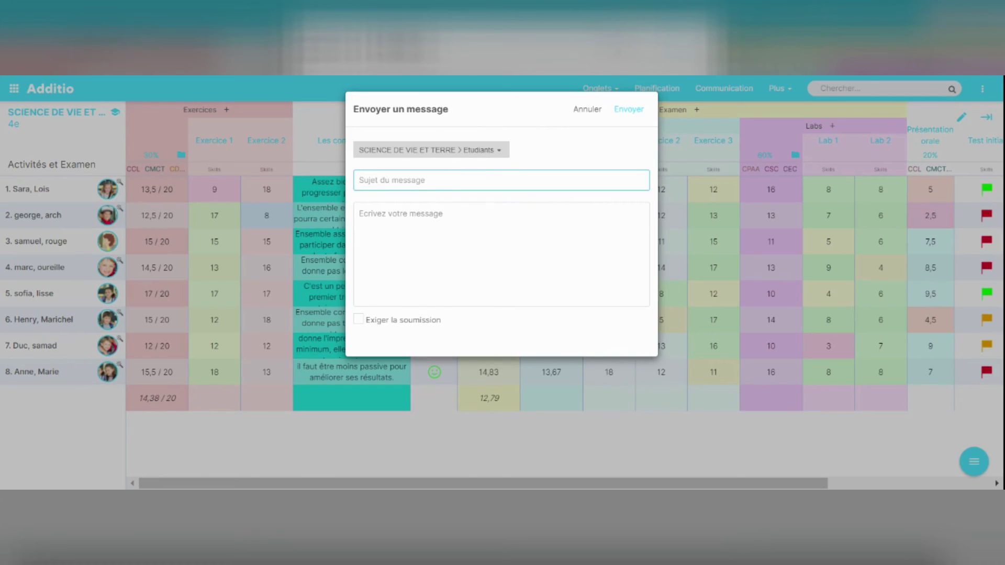
pyautogui.write('EXERCICES')
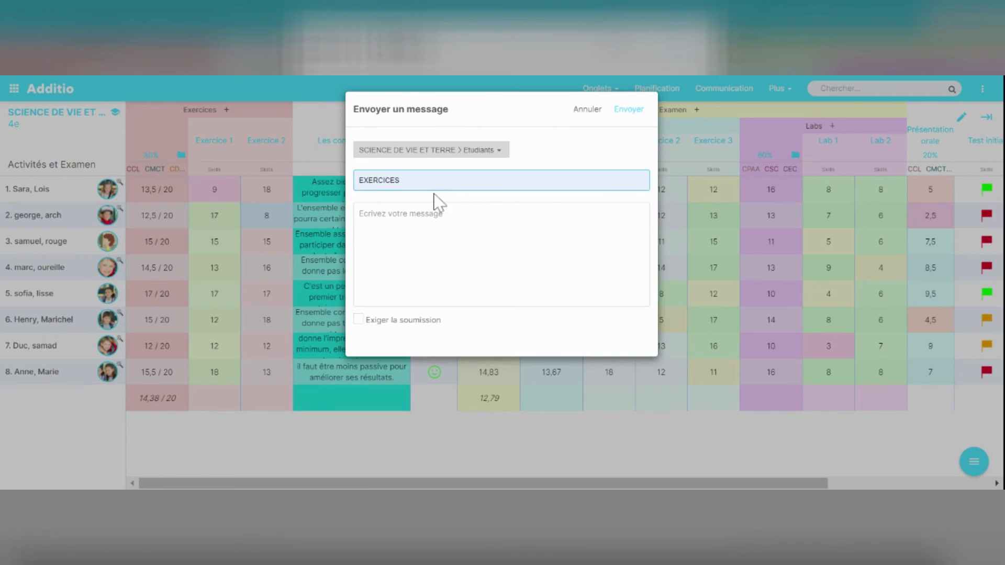
pyautogui.press('Tab')
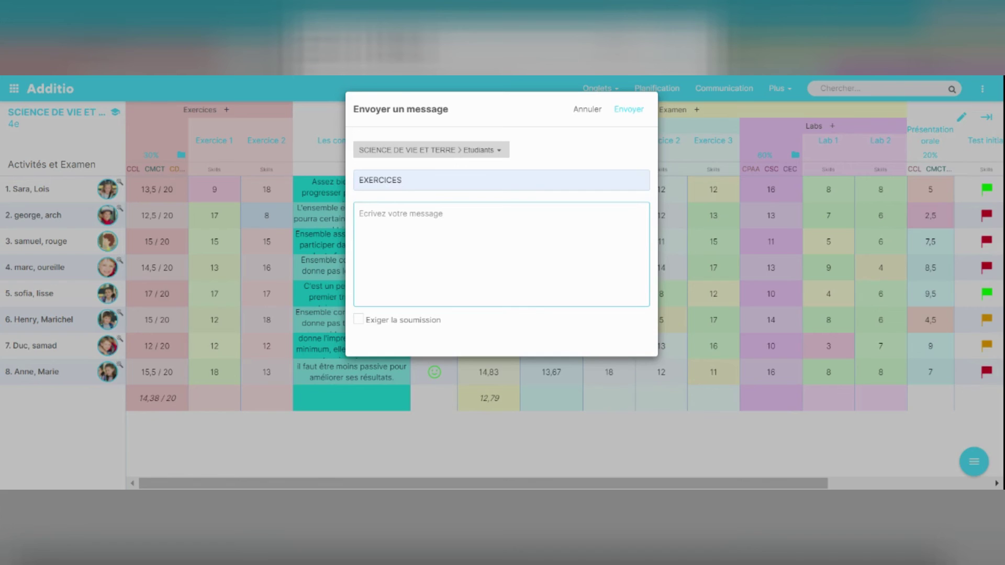
pyautogui.write('A completer')
# - Require a submission for the message and link it to the first Activités-Examen tab, leaving its title blank
pyautogui.click(367, 323)
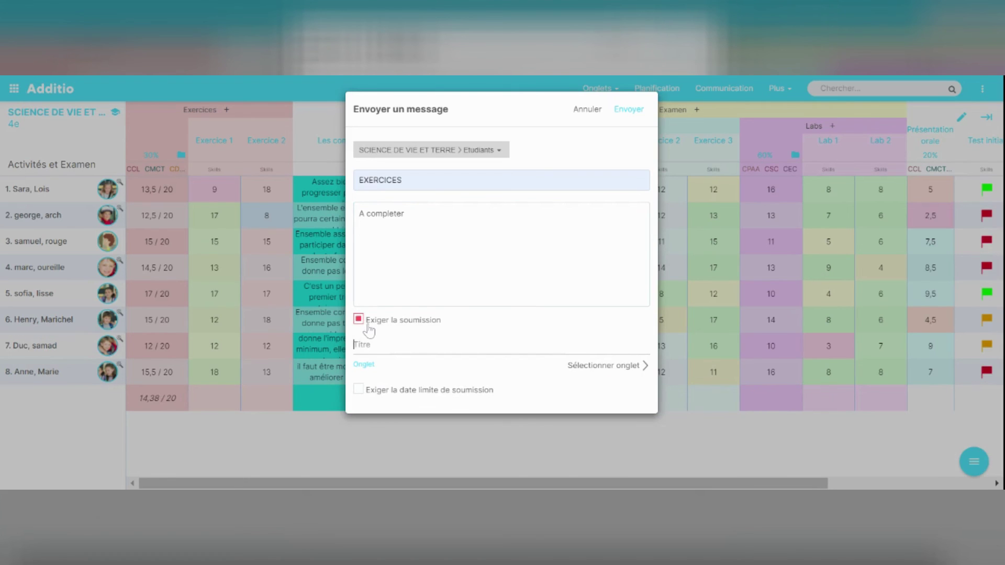
pyautogui.click(366, 344)
pyautogui.click(356, 344)
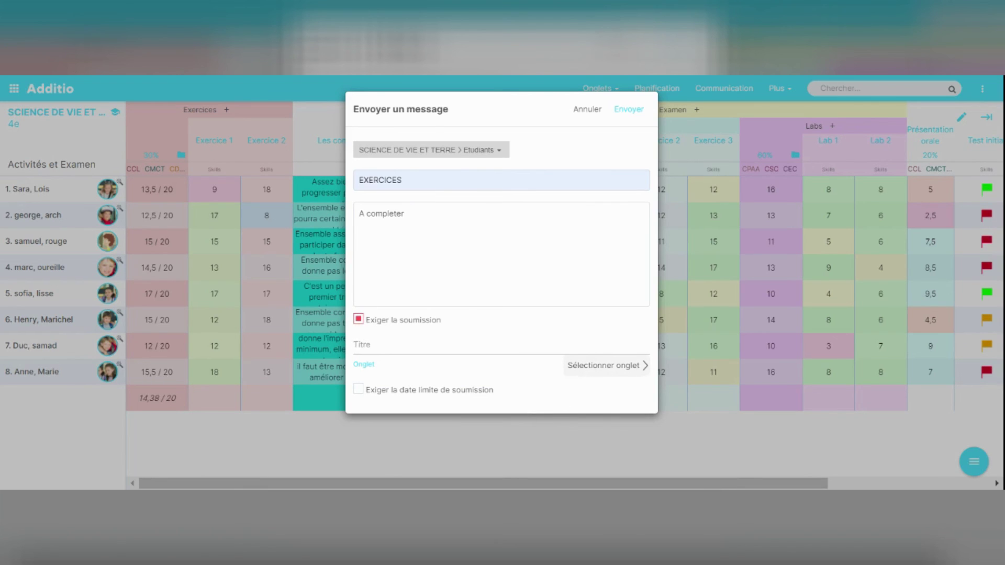
pyautogui.click(593, 373)
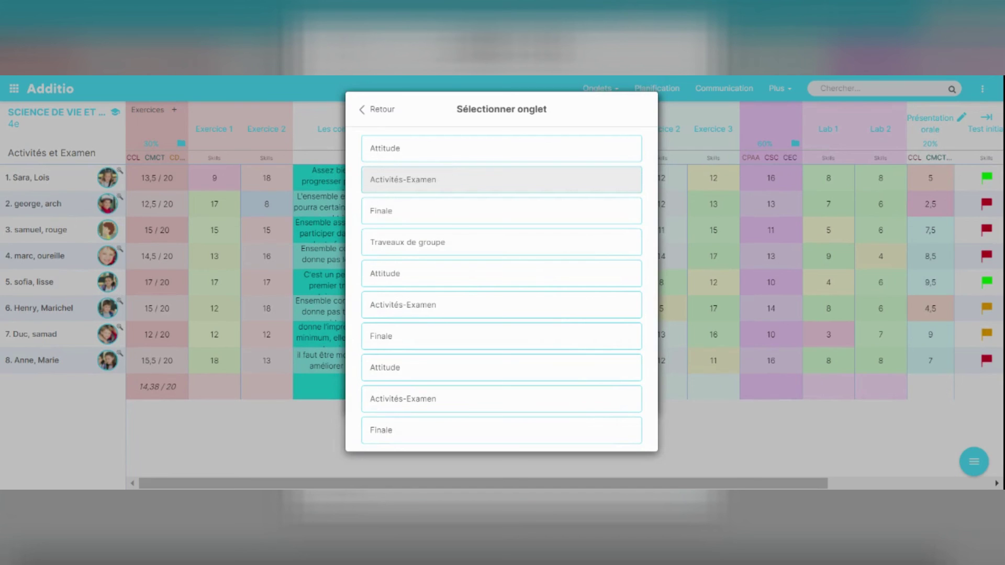
pyautogui.click(417, 185)
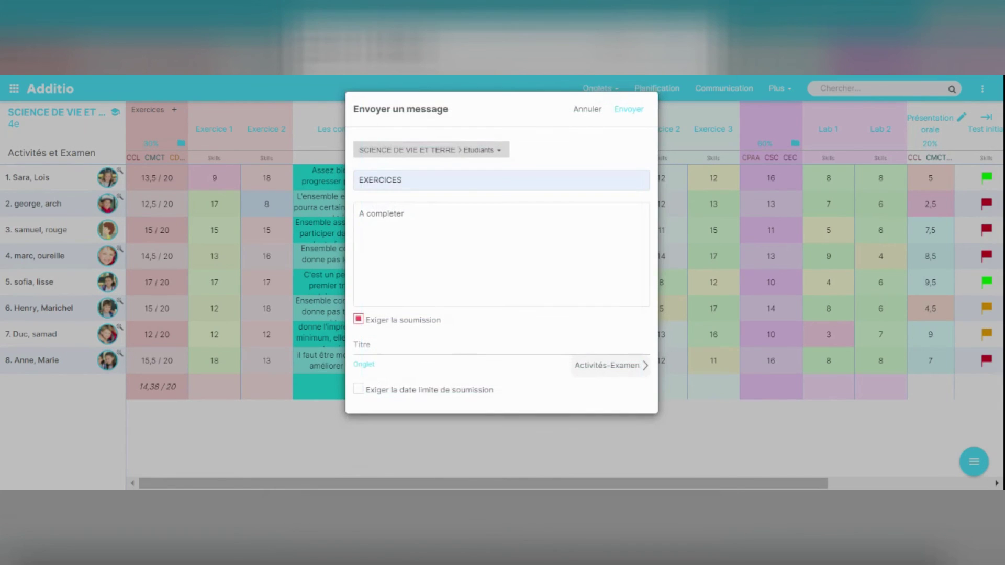
# - Require a submission deadline and set its date to 28/08/2021
pyautogui.click(359, 389)
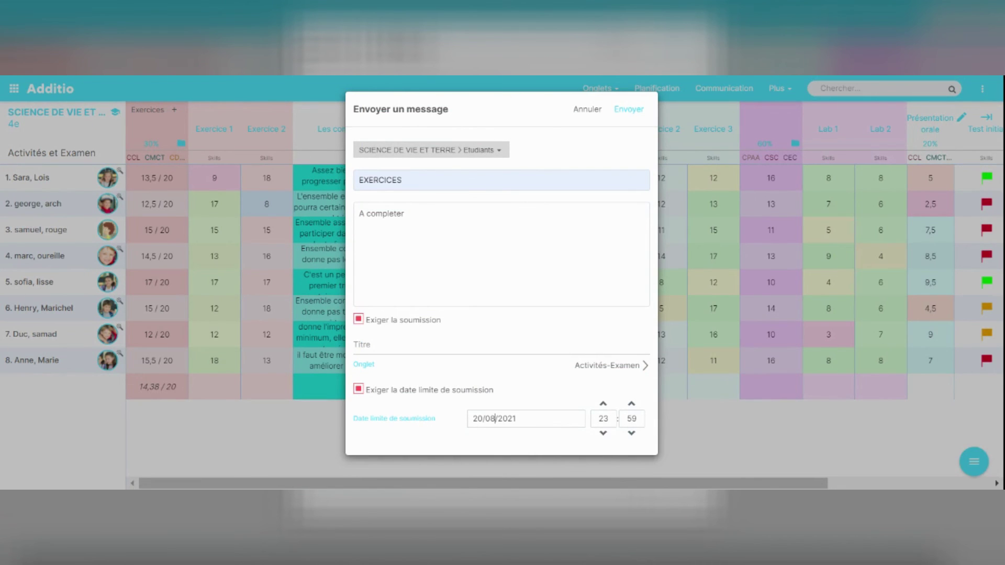
pyautogui.click(486, 418)
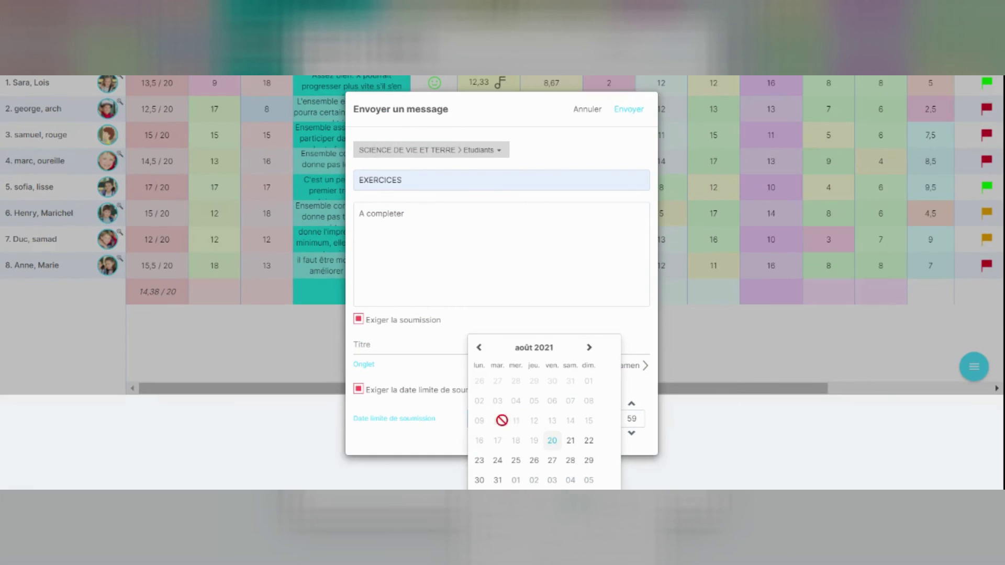
pyautogui.click(571, 460)
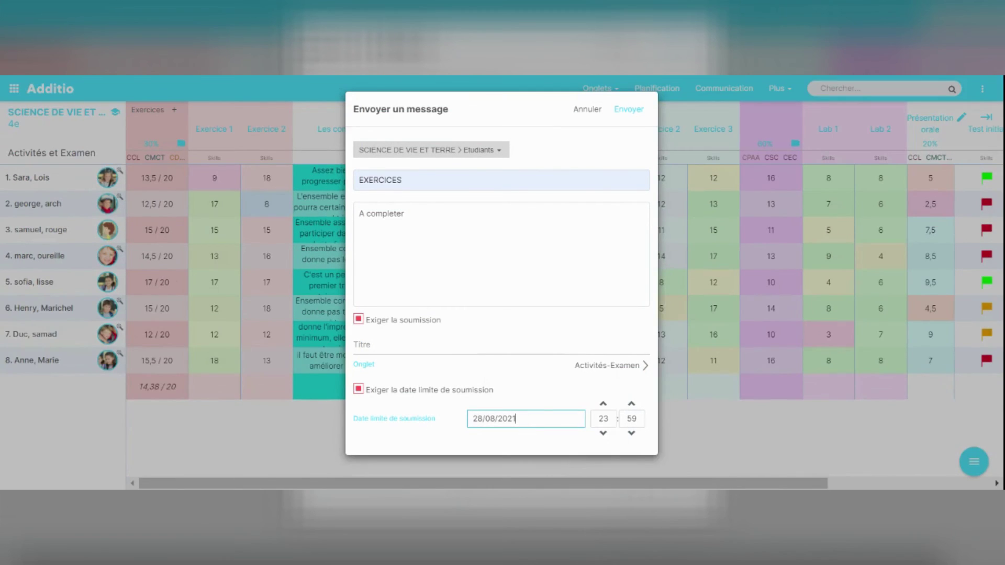